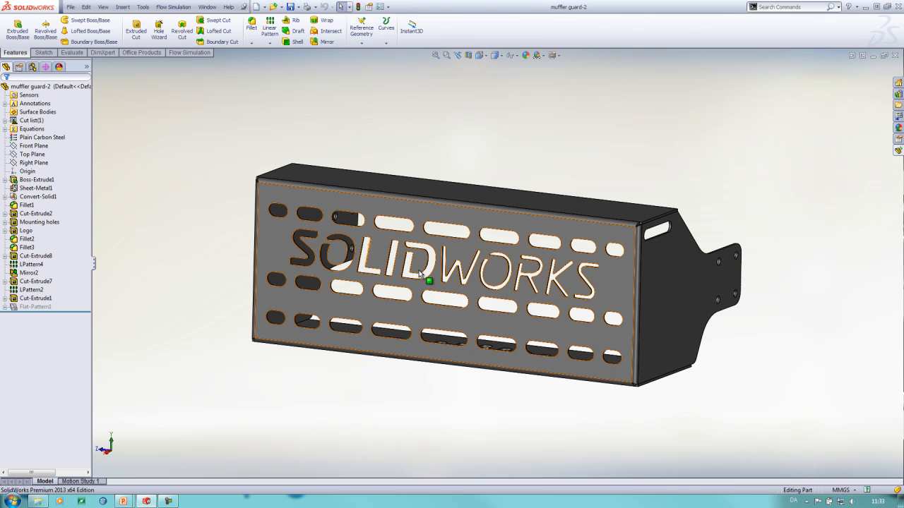
# Open the front face's slot pattern LPattern4 for editing and switch it to full preview.
pyautogui.moveTo(420, 274); pyautogui.dragTo(415, 329, button='middle')
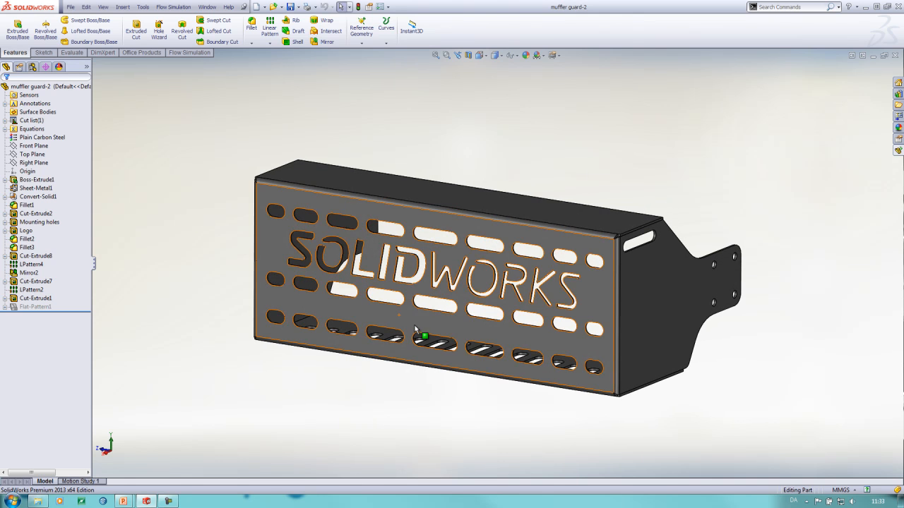
pyautogui.click(39, 266)
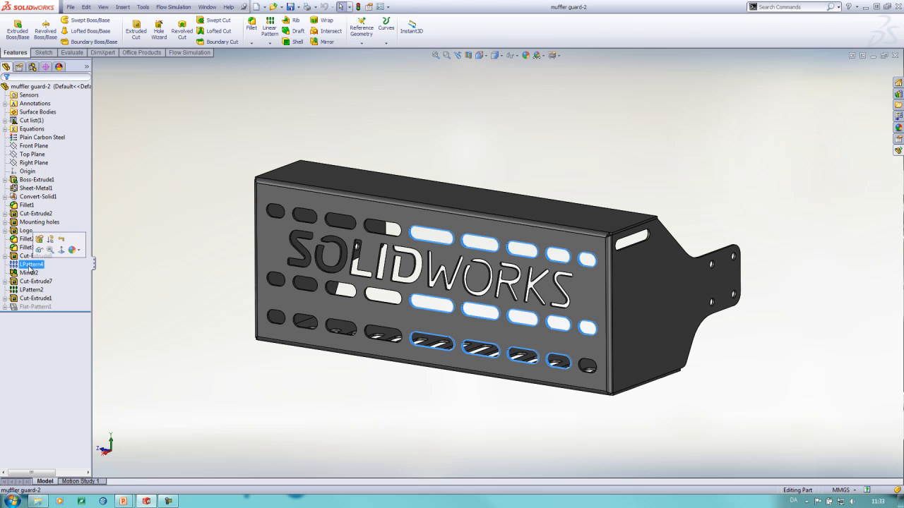
pyautogui.click(40, 241)
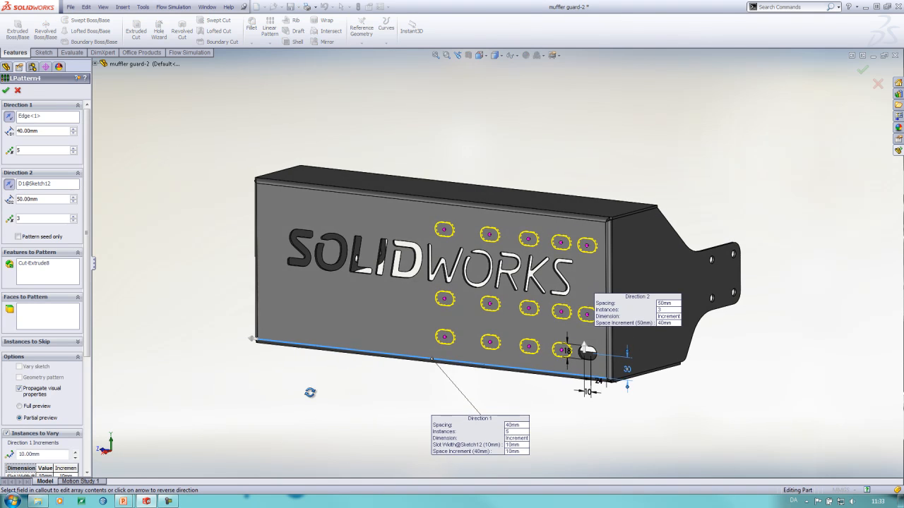
pyautogui.scroll(-3, 29, 341)
pyautogui.click(20, 323)
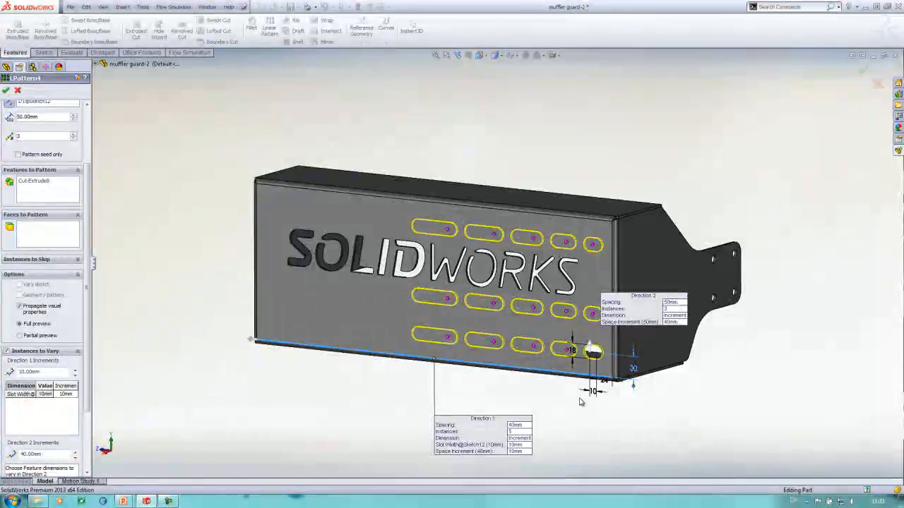
# Examine the callouts and the Direction 1 slot width and spacing increments of the front slot pattern, and close its definition.
pyautogui.scroll(-2, 543, 388)
pyautogui.moveTo(543, 387)
pyautogui.mouseDown(button='middle')
pyautogui.moveTo(544, 377)
pyautogui.moveTo(545, 392)
pyautogui.mouseUp(button='middle')
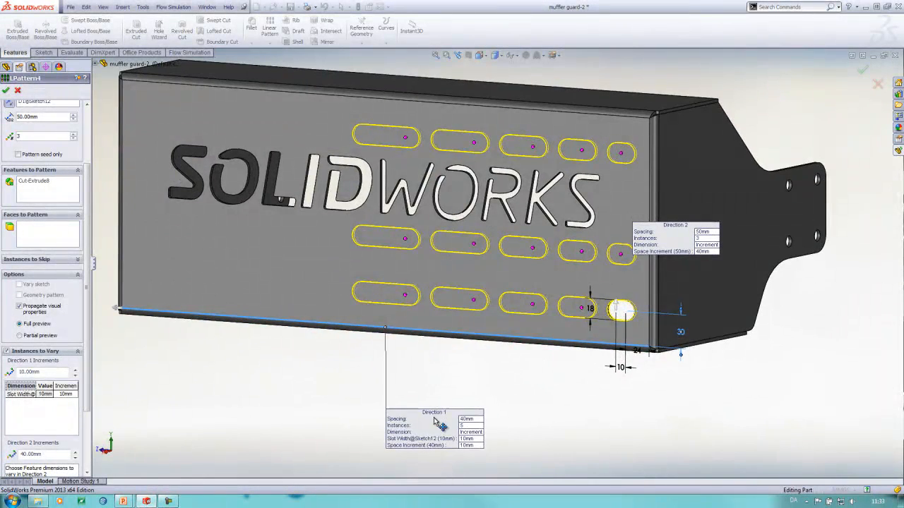
pyautogui.moveTo(438, 424); pyautogui.dragTo(421, 405)
pyautogui.scroll(-2, 521, 377)
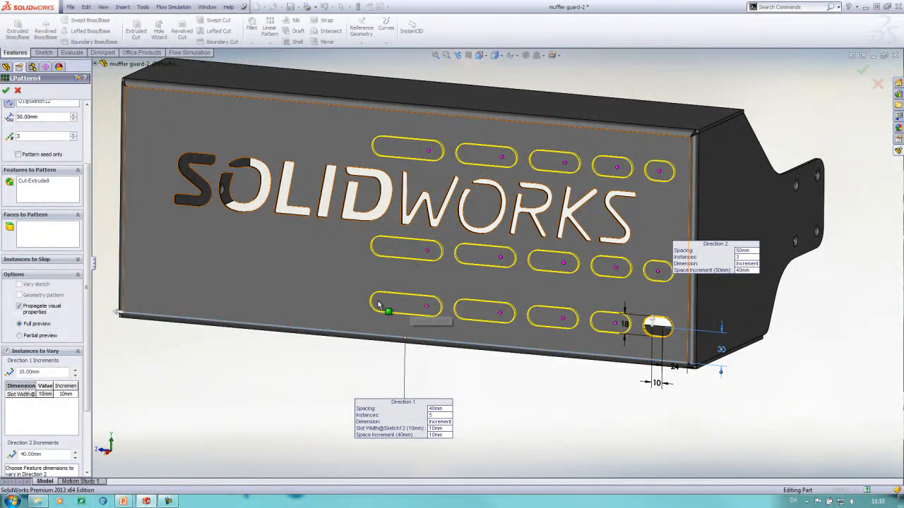
pyautogui.moveTo(263, 376); pyautogui.dragTo(255, 373, button='middle')
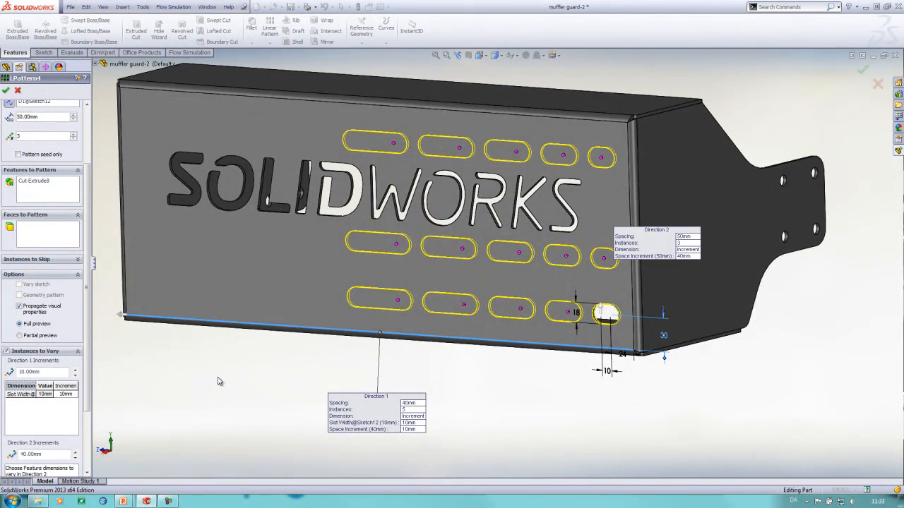
pyautogui.moveTo(89, 297); pyautogui.dragTo(89, 357)
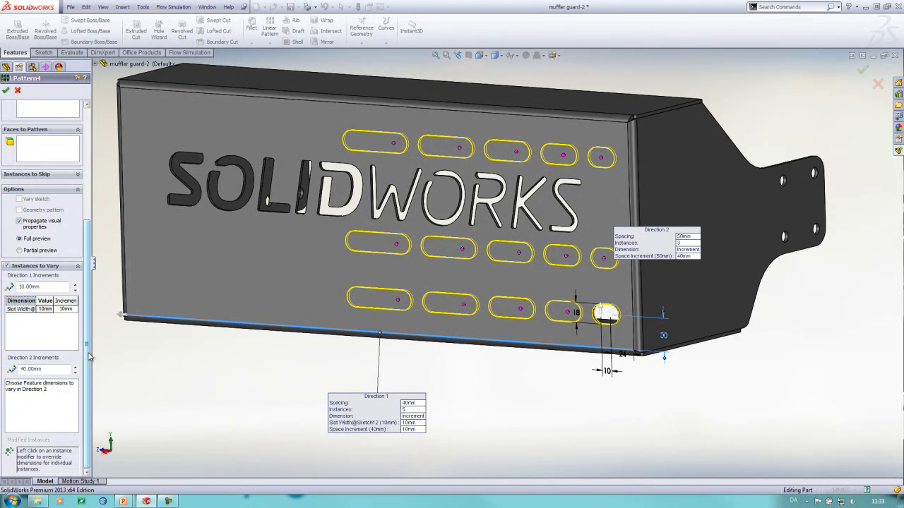
pyautogui.click(14, 308)
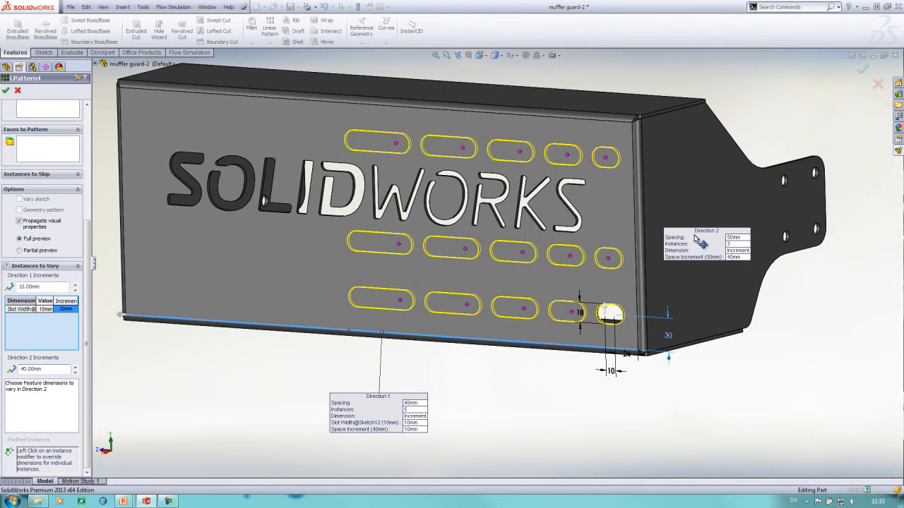
pyautogui.moveTo(646, 238); pyautogui.dragTo(708, 183)
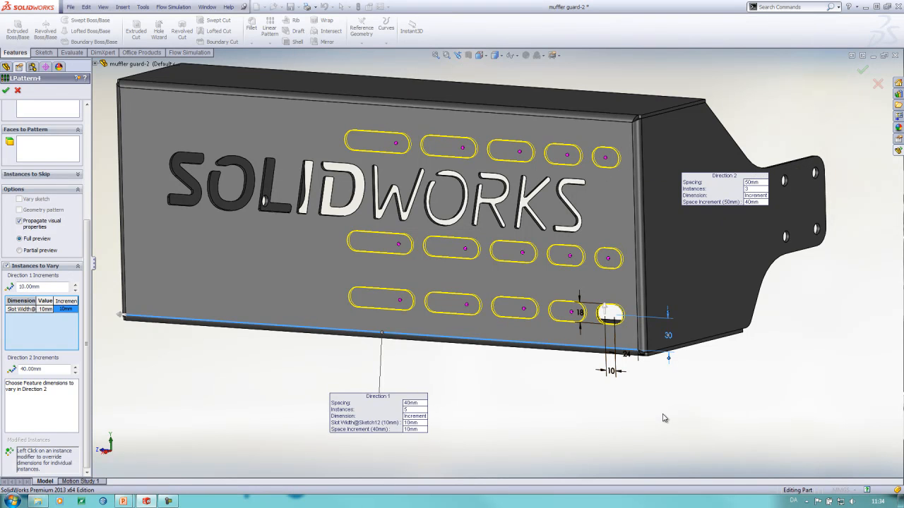
pyautogui.scroll(3, 520, 339)
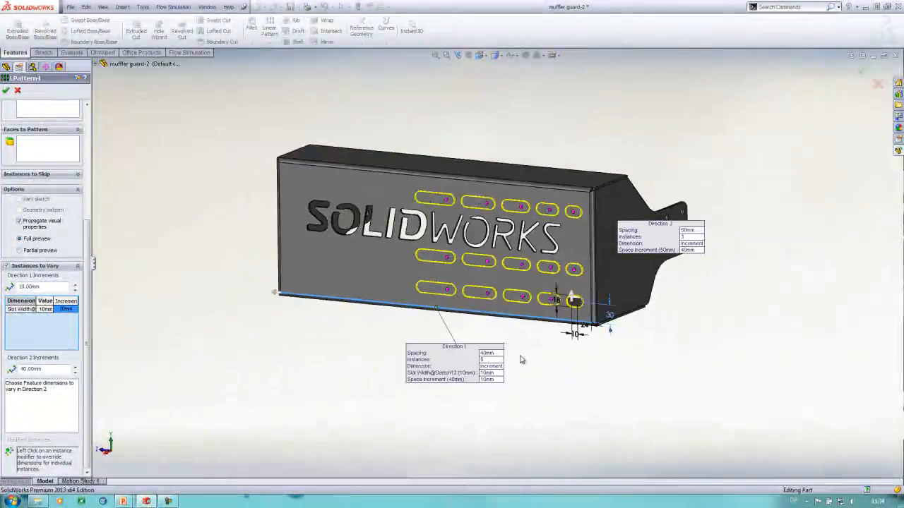
pyautogui.scroll(2, 520, 360)
pyautogui.click(6, 90)
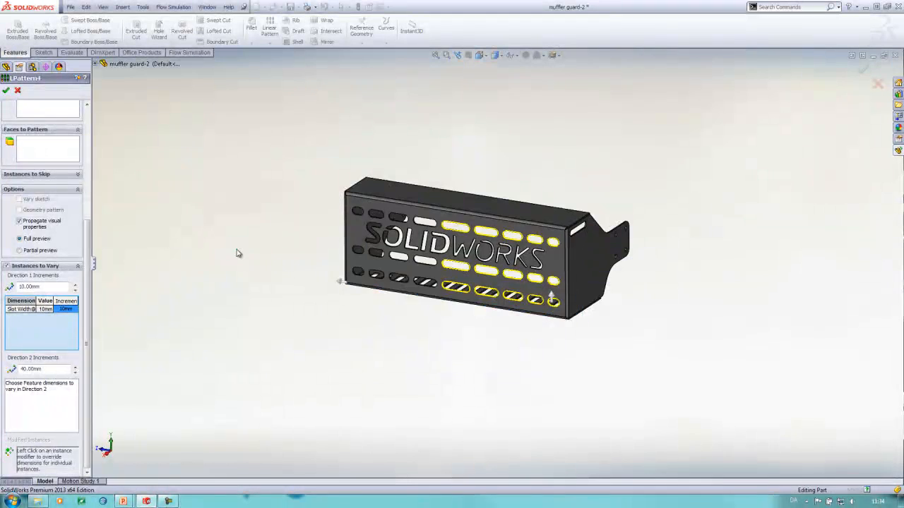
# Open the LPattern2 slot pattern for editing, turn the guard to show those slots, and switch to full preview.
pyautogui.click(36, 290)
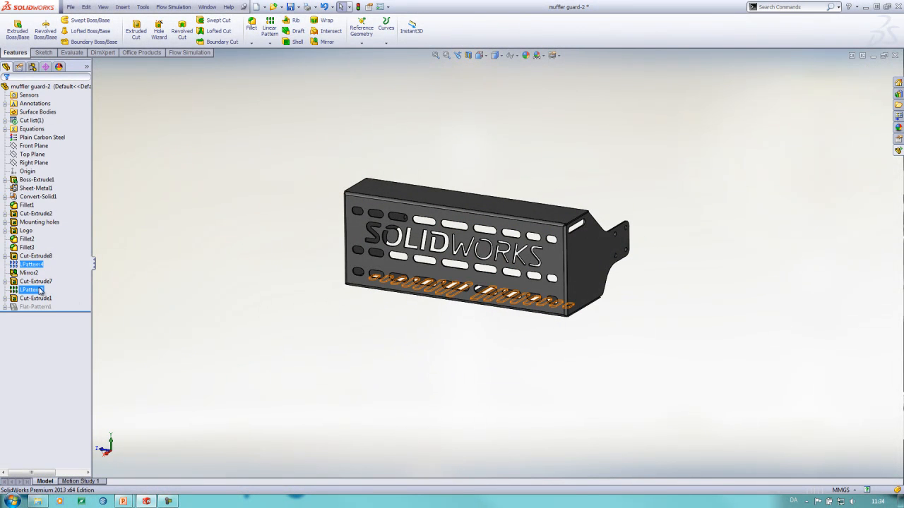
pyautogui.click(41, 291)
pyautogui.click(46, 261)
pyautogui.moveTo(464, 365); pyautogui.dragTo(445, 169, button='middle')
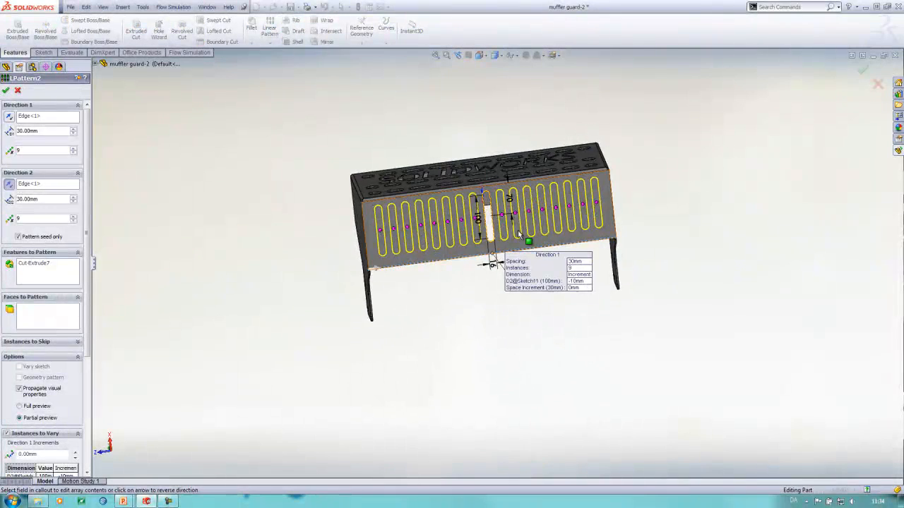
pyautogui.scroll(-2, 516, 244)
pyautogui.moveTo(467, 305)
pyautogui.mouseDown(button='middle')
pyautogui.moveTo(415, 268)
pyautogui.moveTo(480, 308)
pyautogui.mouseUp(button='middle')
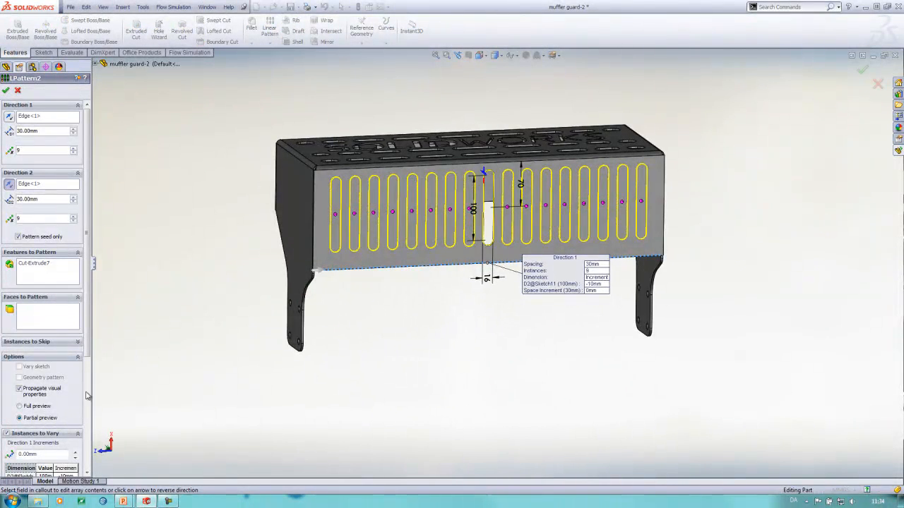
pyautogui.moveTo(331, 359); pyautogui.dragTo(315, 321, button='middle')
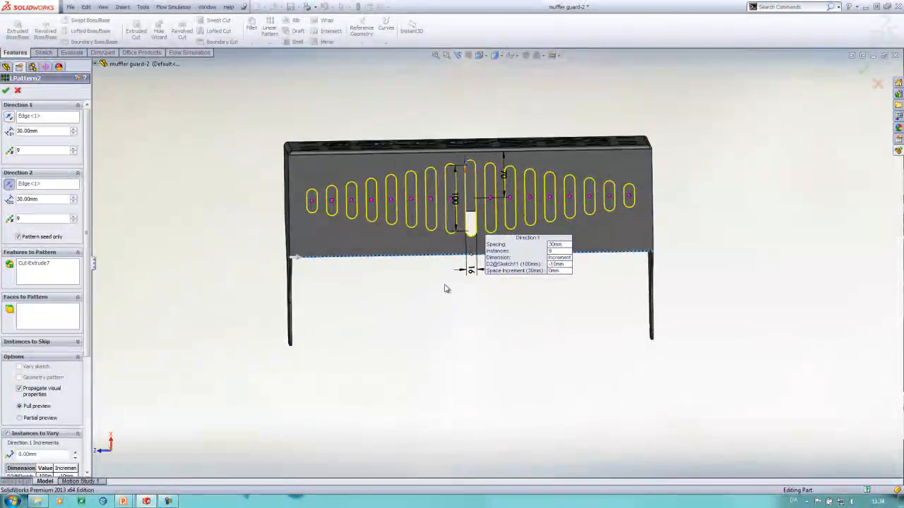
# Examine how LPattern2 varies the slot length dimension in Direction 1 and Direction 2, and close its definition.
pyautogui.scroll(-4, 462, 274)
pyautogui.moveTo(526, 229); pyautogui.dragTo(572, 288)
pyautogui.moveTo(437, 305)
pyautogui.mouseDown(button='middle')
pyautogui.moveTo(430, 295)
pyautogui.moveTo(439, 336)
pyautogui.mouseUp(button='middle')
pyautogui.scroll(3, 436, 335)
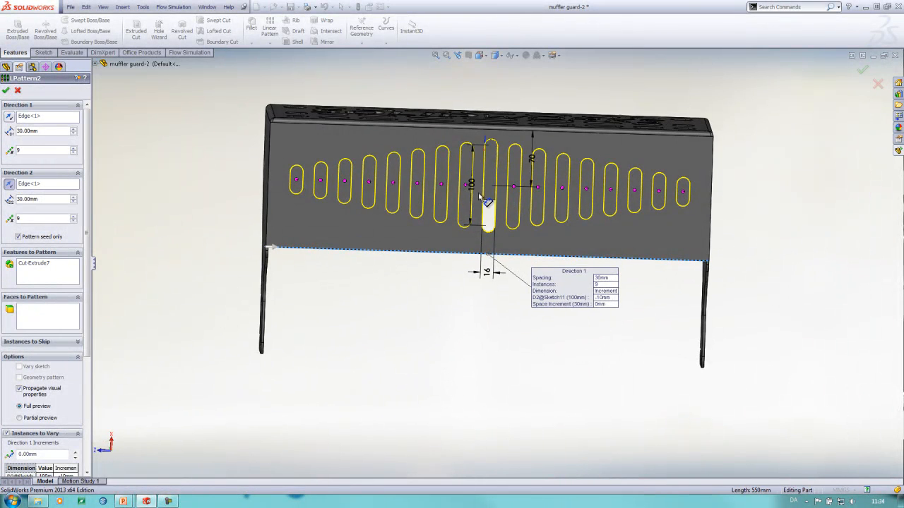
pyautogui.moveTo(401, 276); pyautogui.dragTo(374, 289, button='middle')
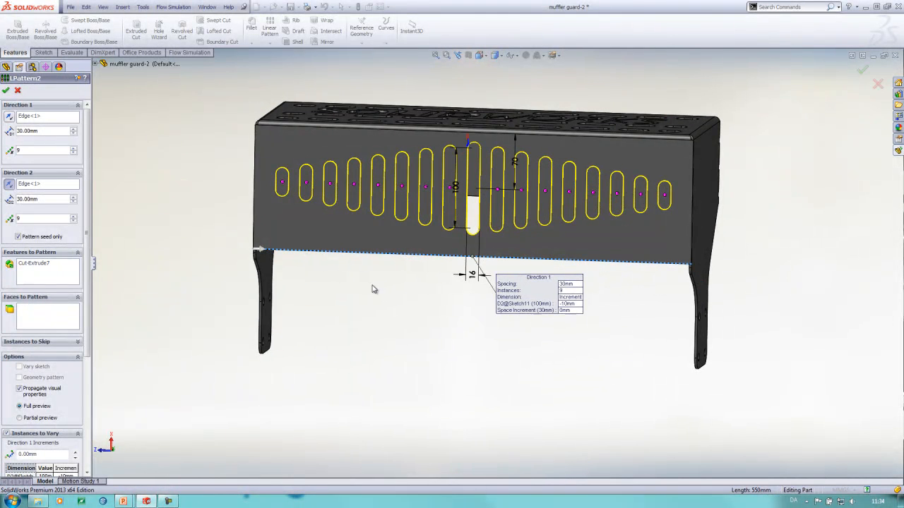
pyautogui.scroll(-4, 84, 305)
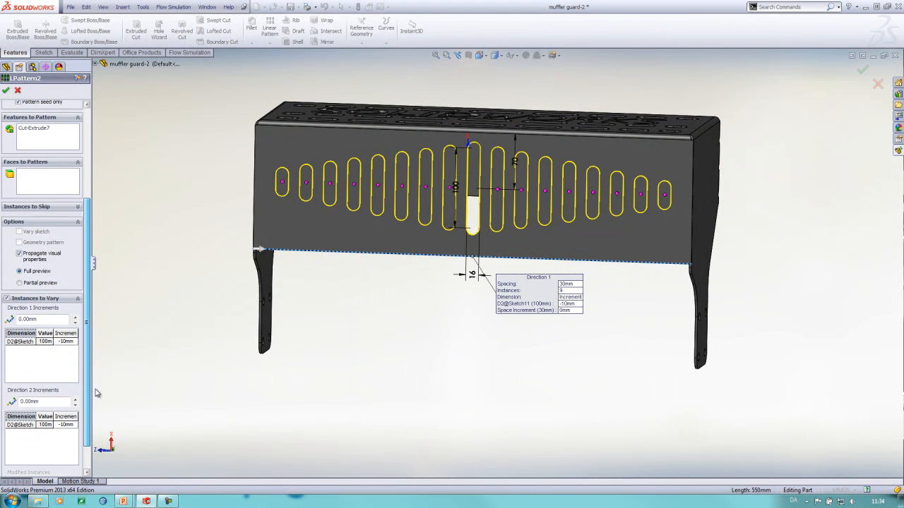
pyautogui.click(62, 341)
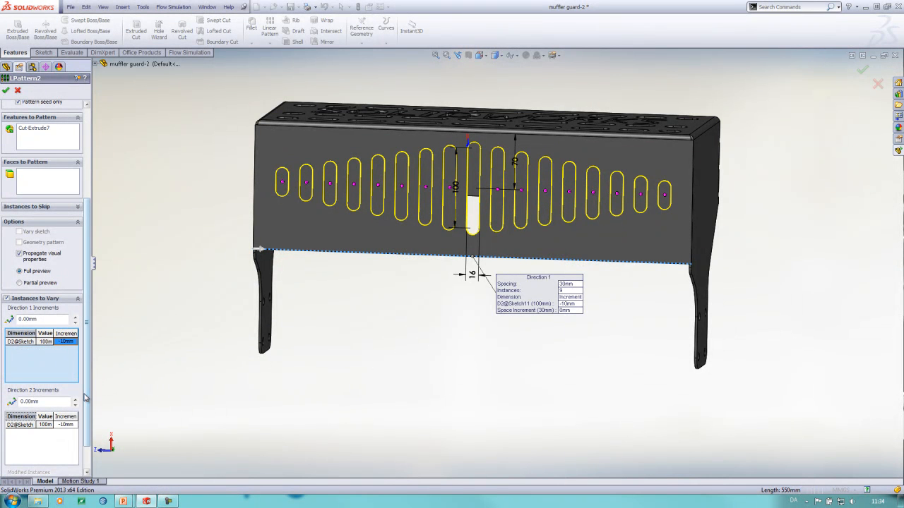
pyautogui.scroll(-1, 87, 395)
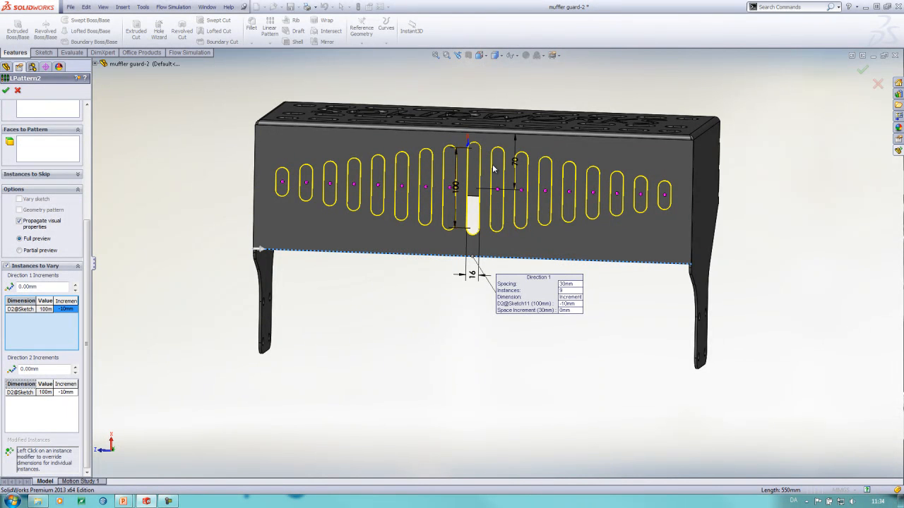
pyautogui.moveTo(384, 320); pyautogui.dragTo(381, 326, button='middle')
pyautogui.moveTo(534, 224); pyautogui.dragTo(463, 240, button='middle')
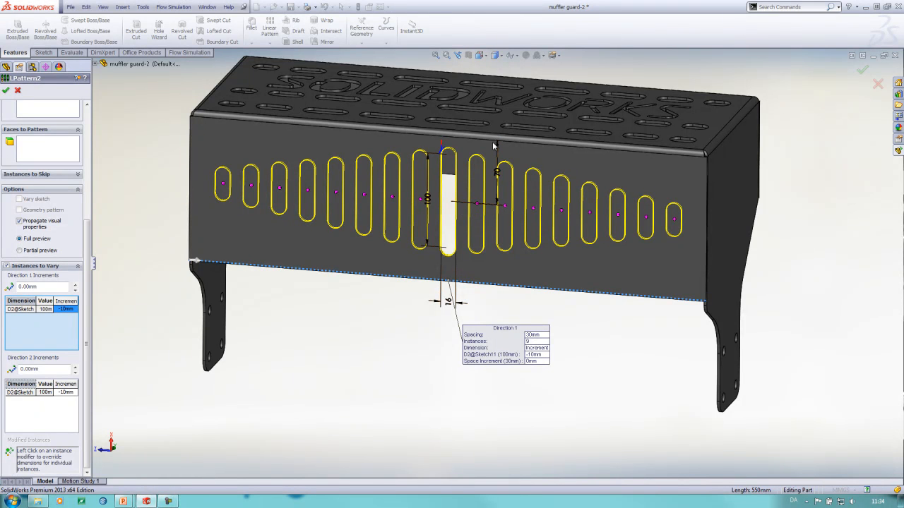
pyautogui.moveTo(489, 263); pyautogui.dragTo(492, 257, button='middle')
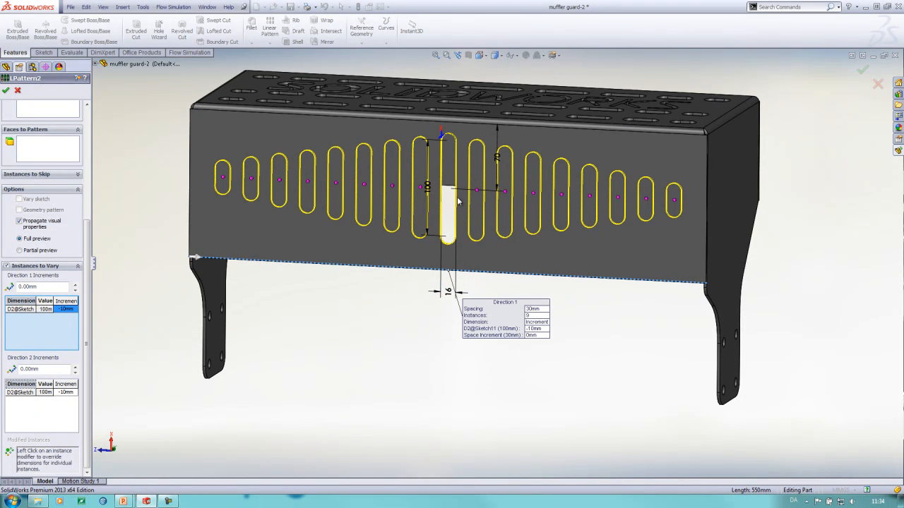
pyautogui.moveTo(457, 202); pyautogui.dragTo(452, 233, button='middle')
pyautogui.click(5, 92)
# Set up a linear pattern of the side slot Cut-Extrude1 down the side face's vertical edge with 30 mm spacing and five instances.
pyautogui.moveTo(167, 104); pyautogui.dragTo(244, 279, button='middle')
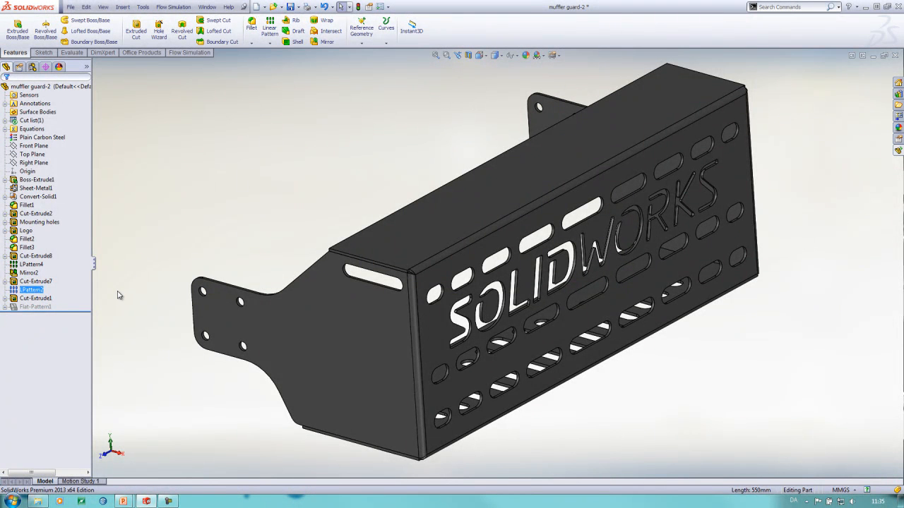
pyautogui.click(35, 298)
pyautogui.moveTo(250, 157); pyautogui.dragTo(250, 159, button='middle')
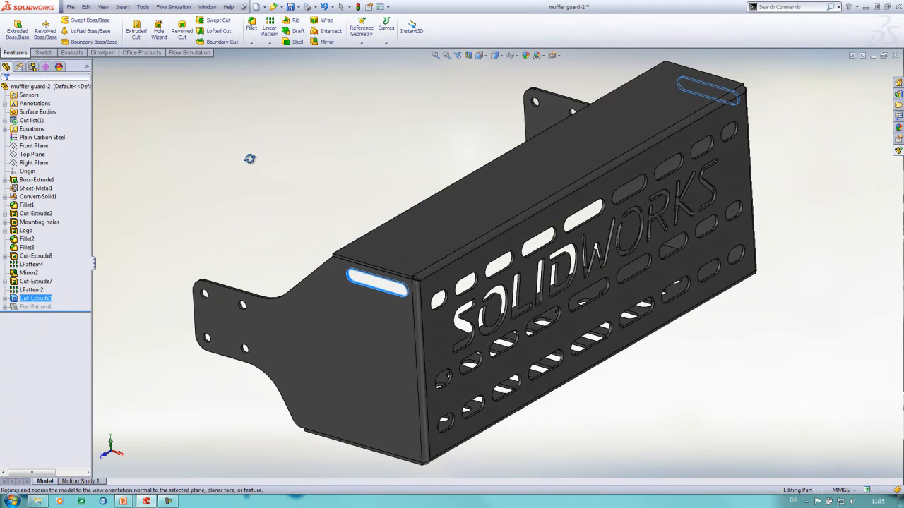
pyautogui.click(269, 28)
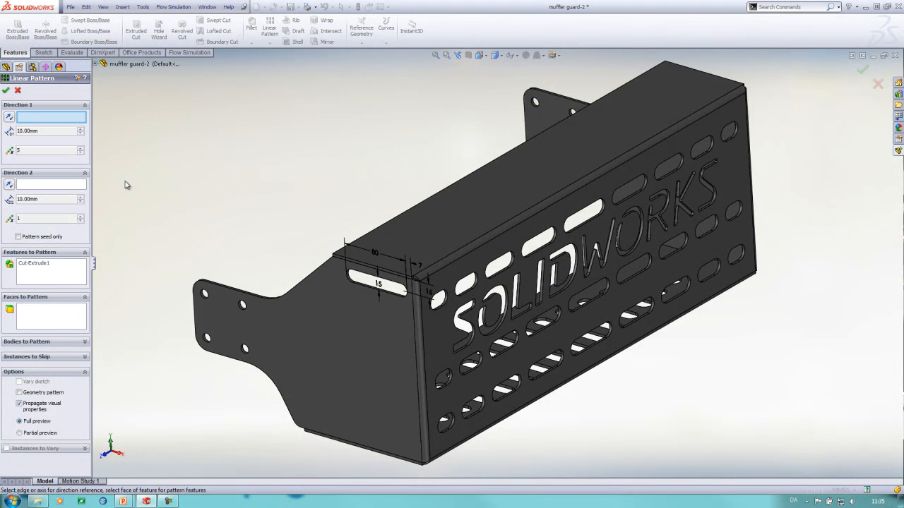
pyautogui.moveTo(124, 185); pyautogui.dragTo(138, 159, button='middle')
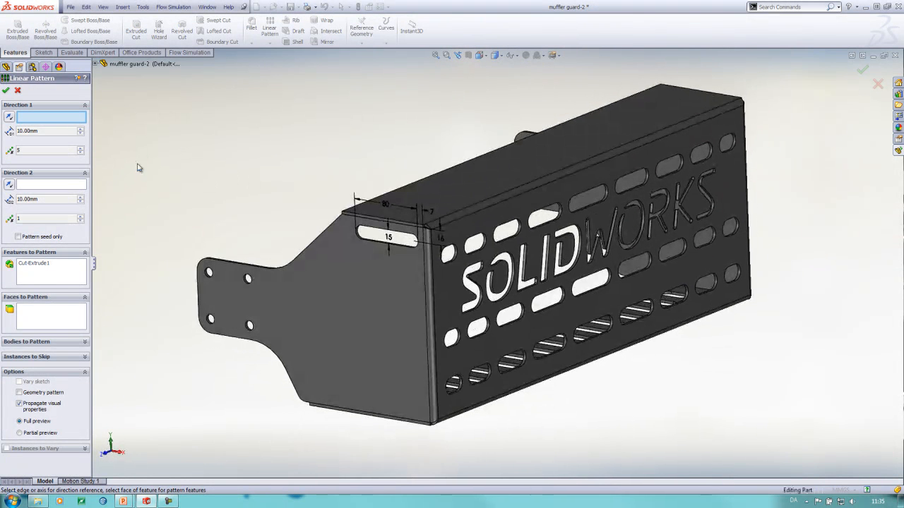
pyautogui.click(427, 283)
pyautogui.moveTo(252, 186); pyautogui.dragTo(256, 177, button='middle')
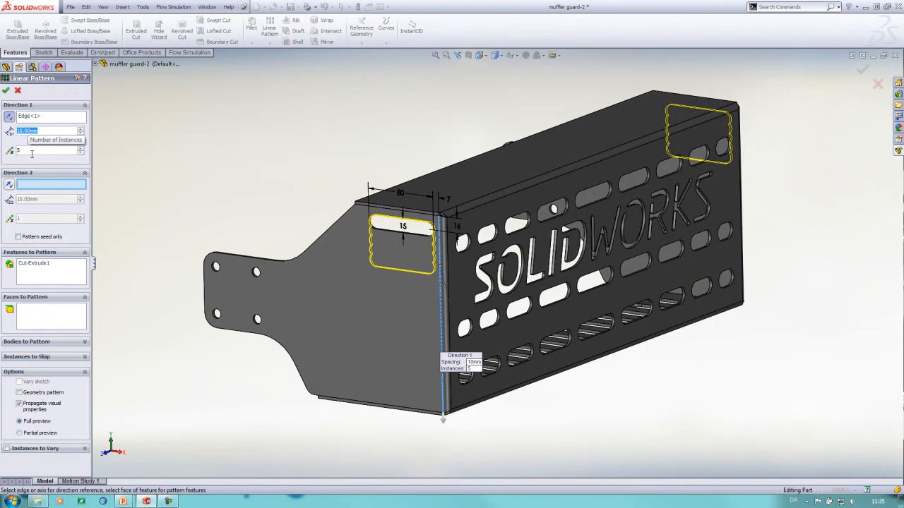
pyautogui.write('30')
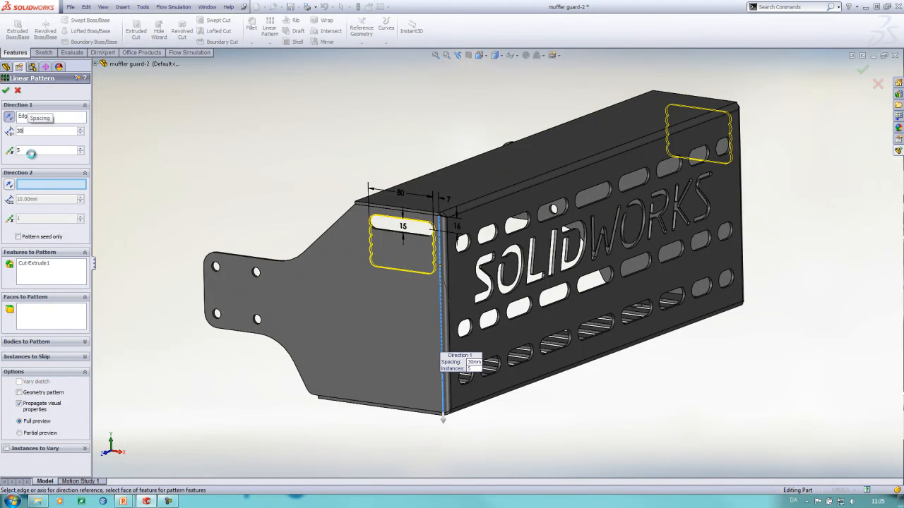
pyautogui.moveTo(134, 225); pyautogui.dragTo(137, 229, button='middle')
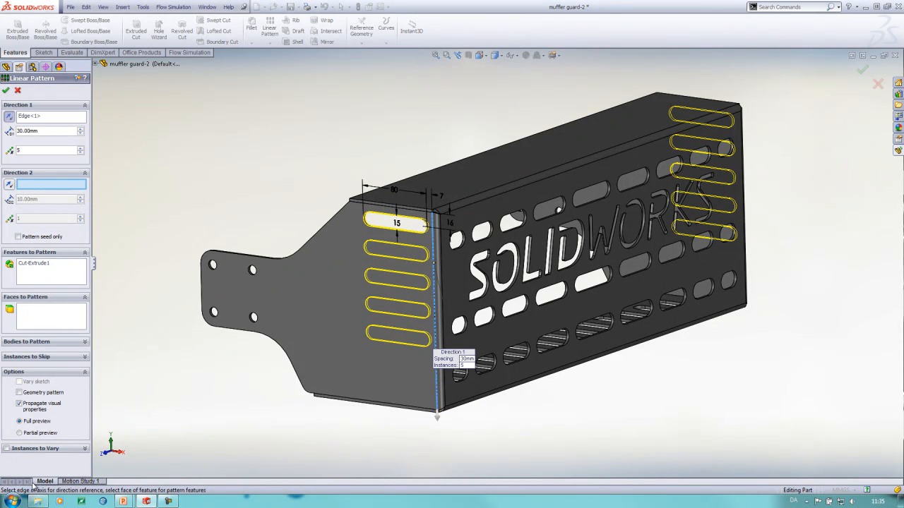
# Enable Instances to Vary for the side slot pattern and set its Direction 1 spacing increment to 7 mm.
pyautogui.click(7, 450)
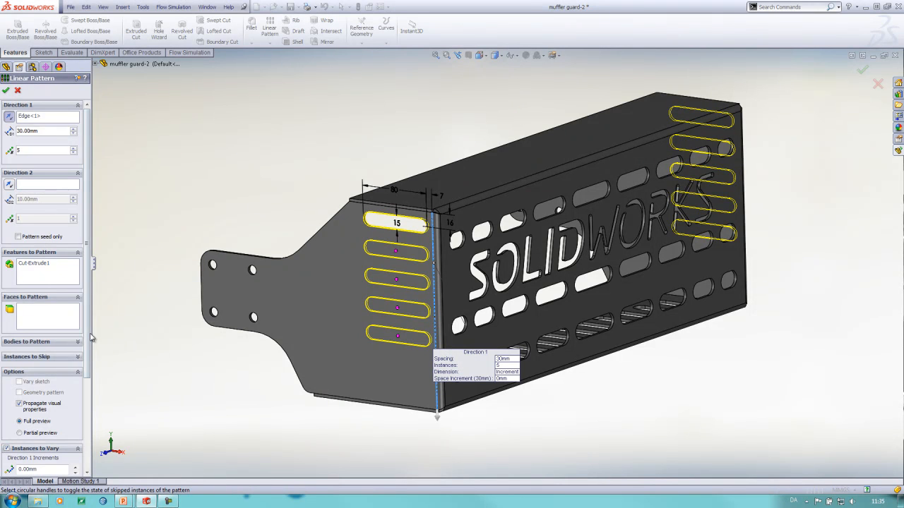
pyautogui.scroll(-1, 90, 349)
pyautogui.scroll(-4, 91, 350)
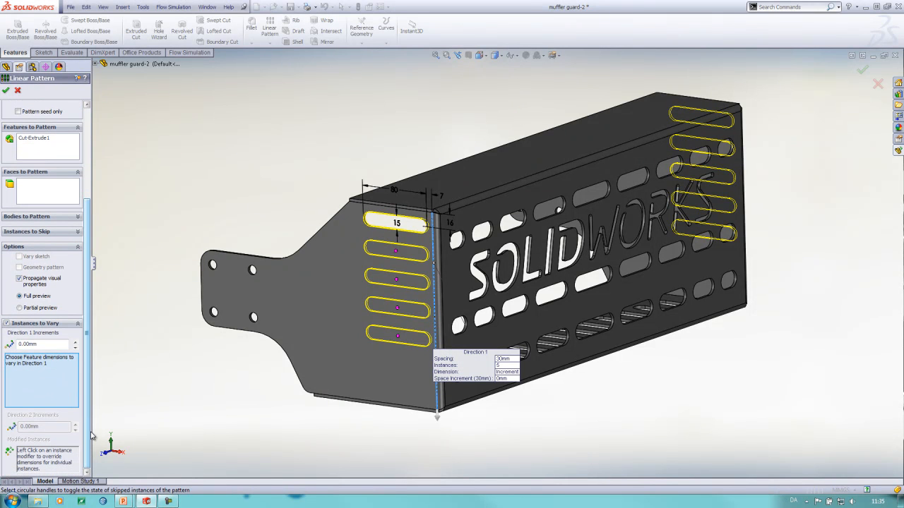
pyautogui.doubleClick(46, 343)
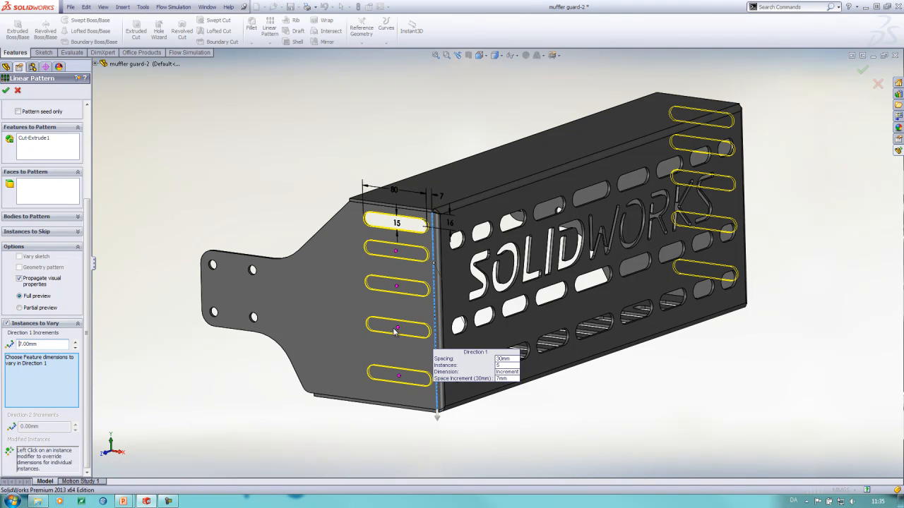
pyautogui.moveTo(246, 175); pyautogui.dragTo(246, 195, button='middle')
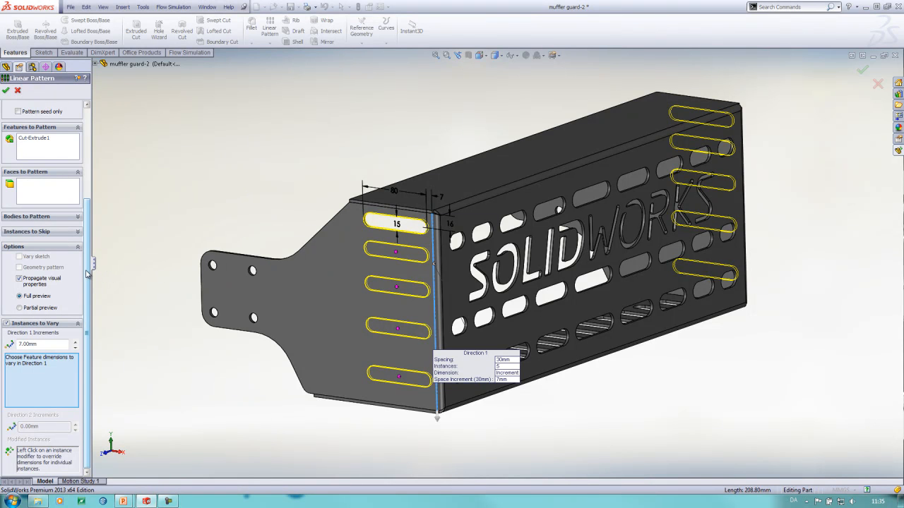
pyautogui.moveTo(398, 277); pyautogui.dragTo(390, 285, button='middle')
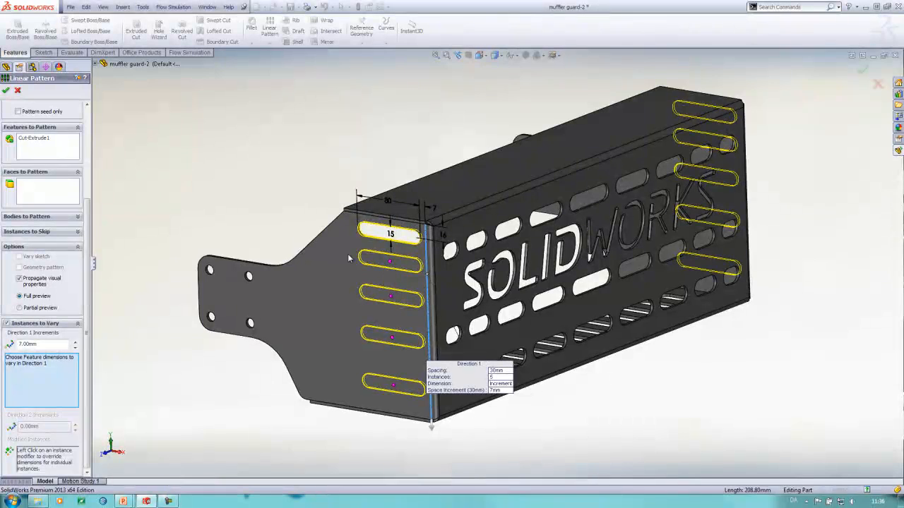
# Choose the side slot's 15 mm width and 80 mm length as the feature dimensions to vary in Direction 1.
pyautogui.click(392, 238)
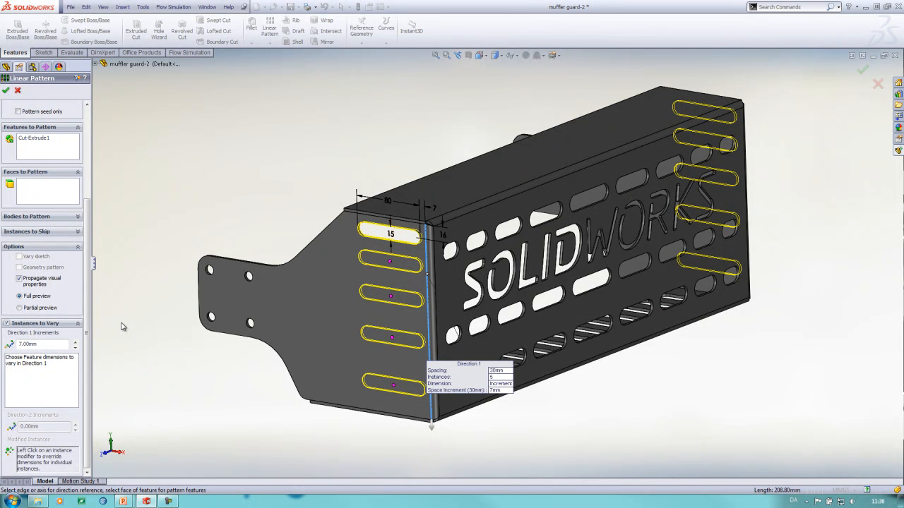
pyautogui.click(56, 369)
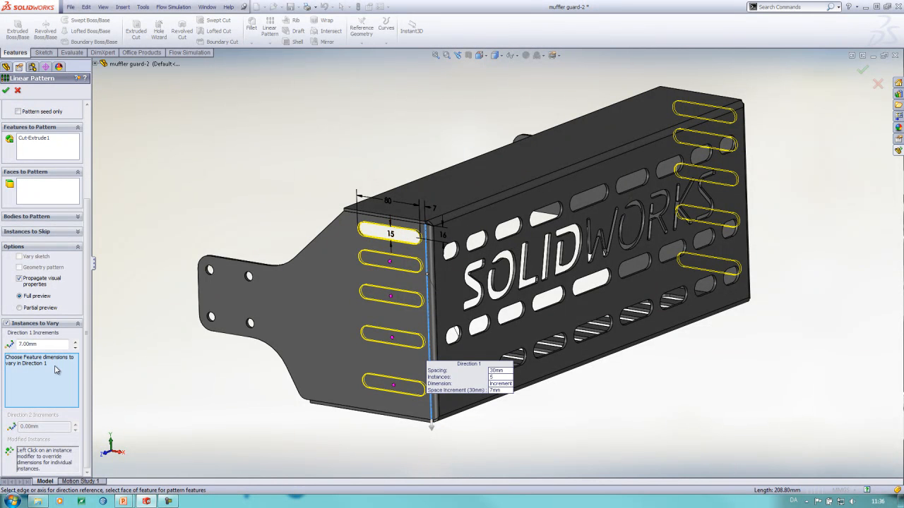
pyautogui.click(398, 237)
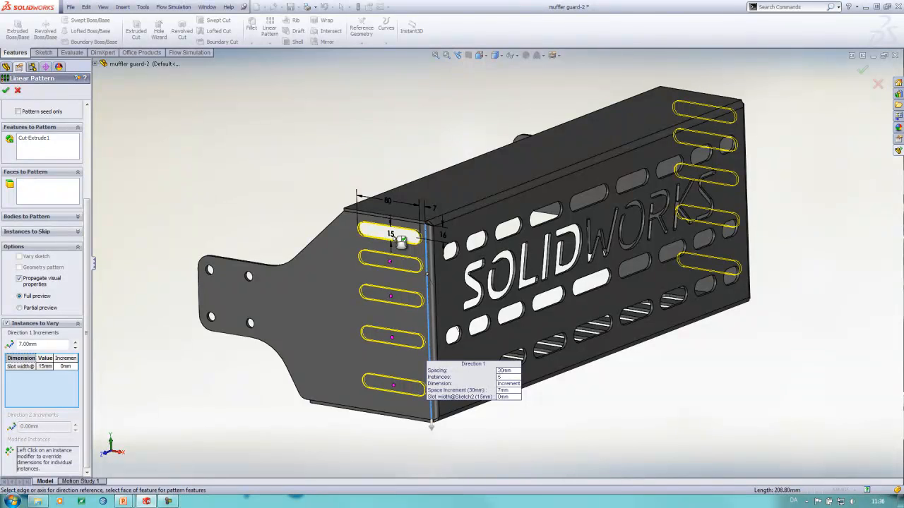
pyautogui.click(393, 202)
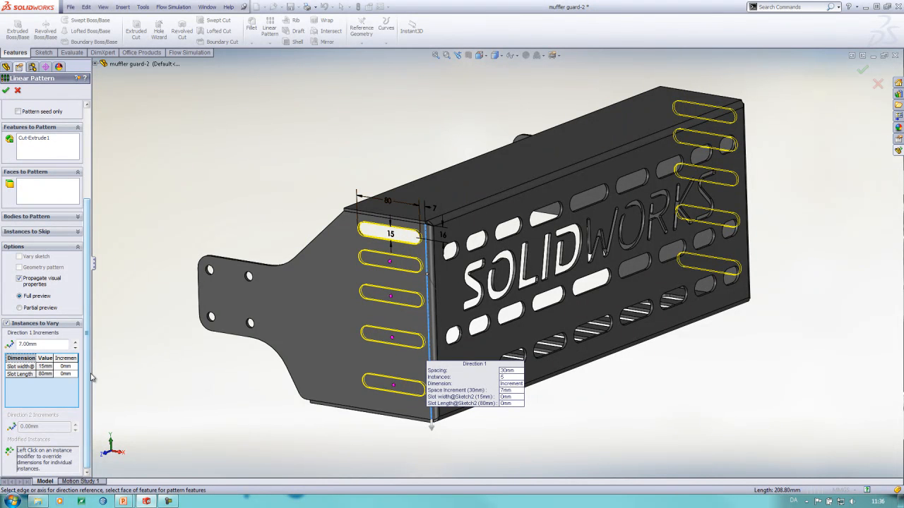
# Set the Direction 1 increments to 4 mm for the slot width and 40 mm for the slot length.
pyautogui.click(71, 366)
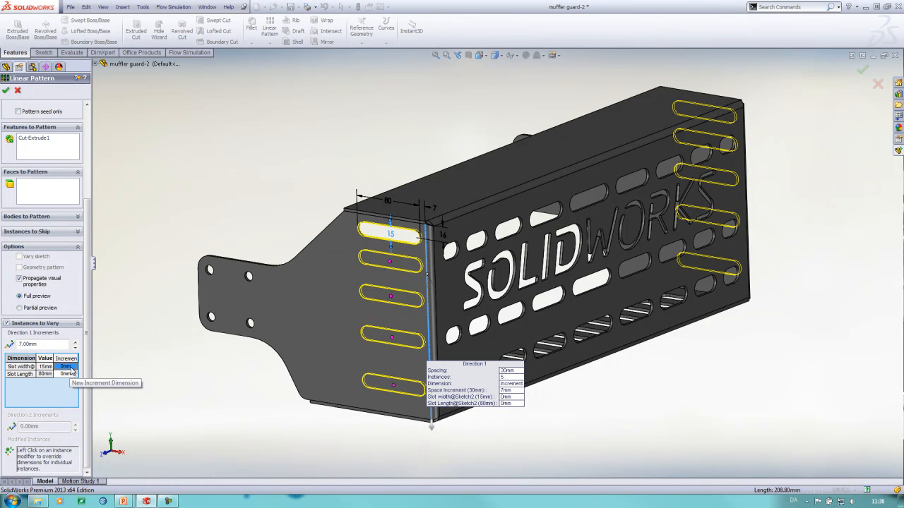
pyautogui.click(66, 367)
pyautogui.write('3')
pyautogui.press('Return')
pyautogui.write('4')
pyautogui.press('Return')
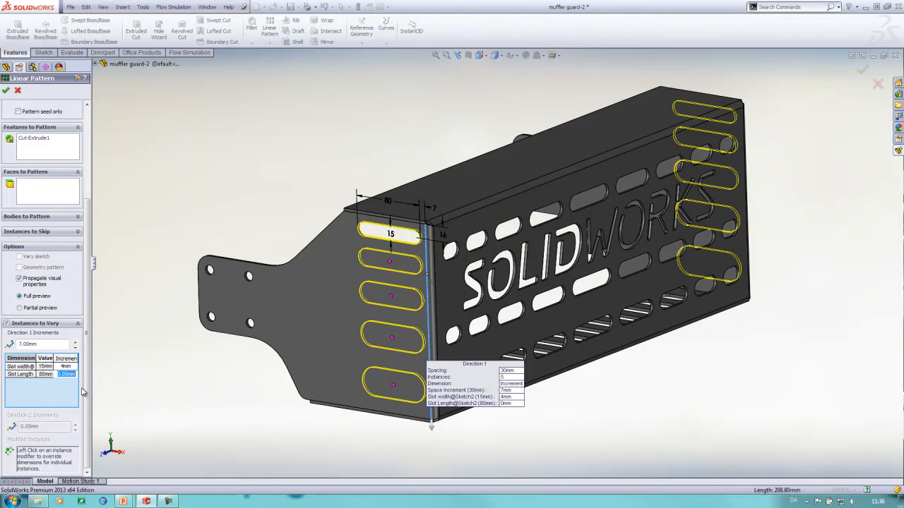
pyautogui.write('40')
pyautogui.press('Return')
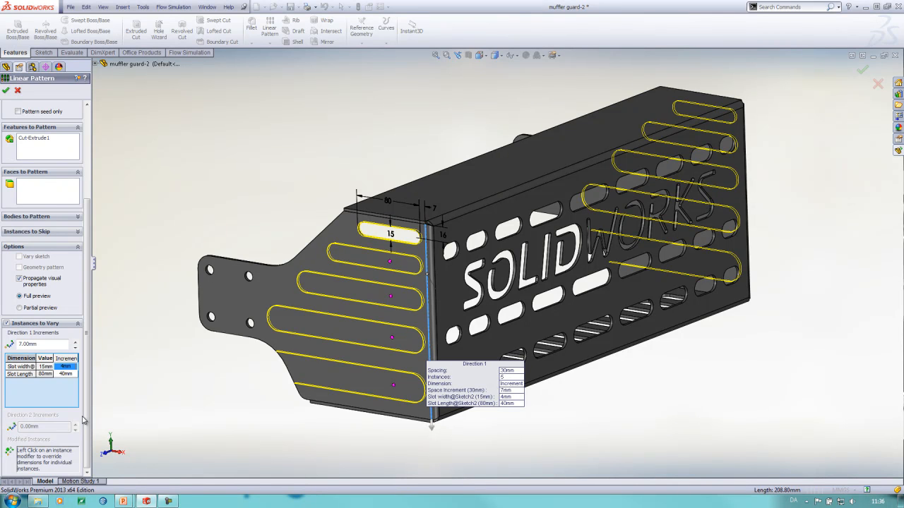
# Override the slot length of the lowest side instance (5, 1) with 150 mm and accept the linear pattern.
pyautogui.moveTo(167, 406); pyautogui.dragTo(185, 380, button='middle')
pyautogui.scroll(-2, 396, 359)
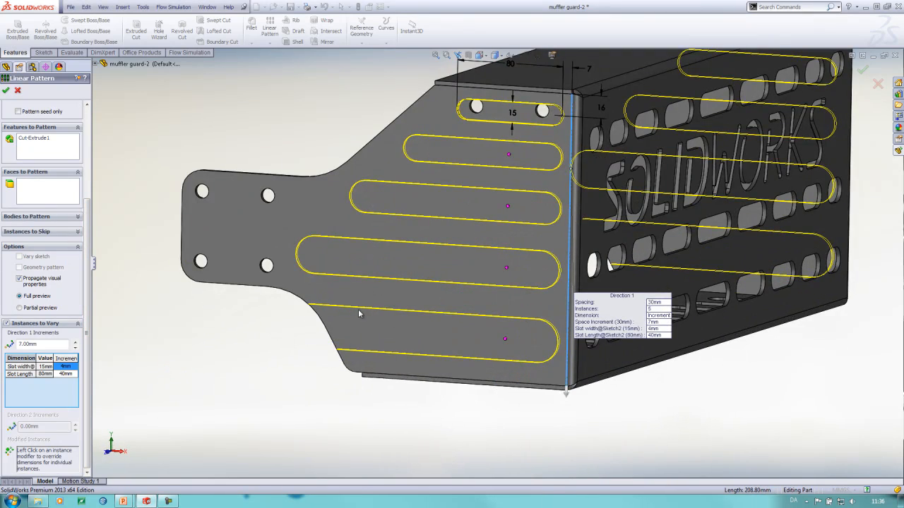
pyautogui.moveTo(317, 353); pyautogui.dragTo(298, 382, button='middle')
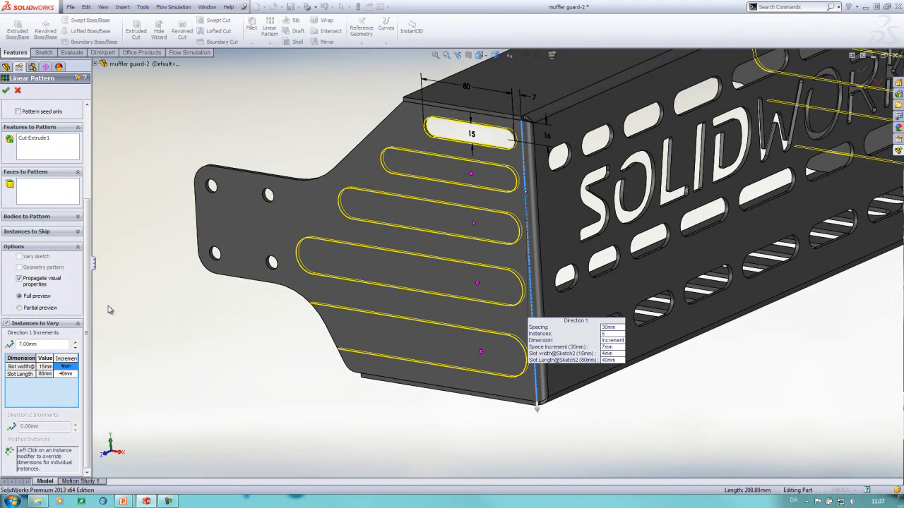
pyautogui.rightClick(481, 353)
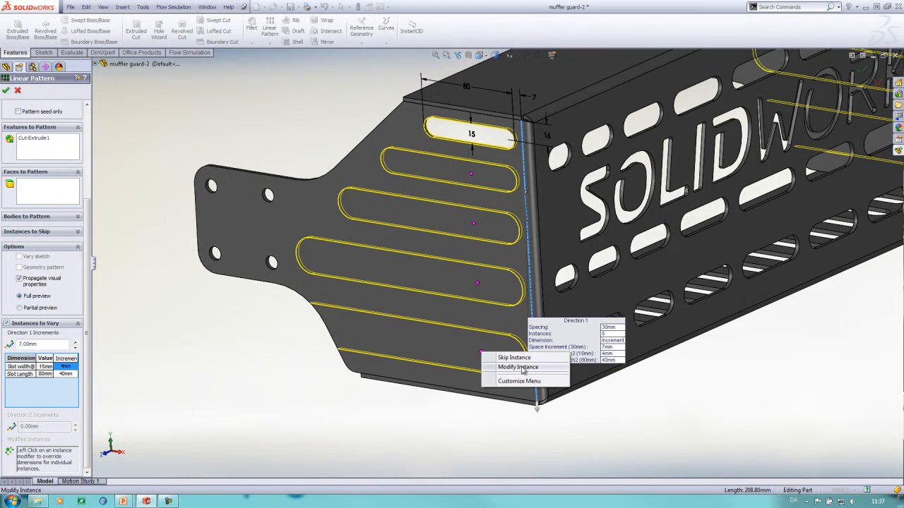
pyautogui.click(523, 368)
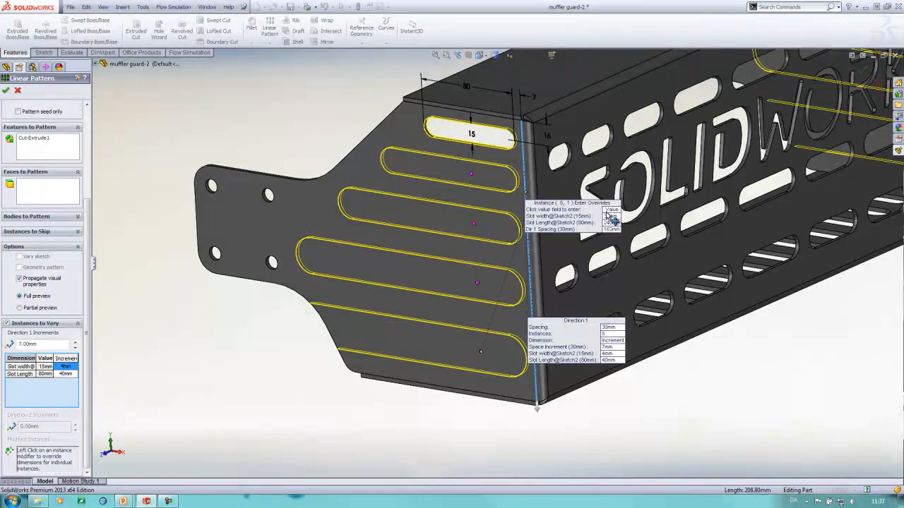
pyautogui.click(613, 222)
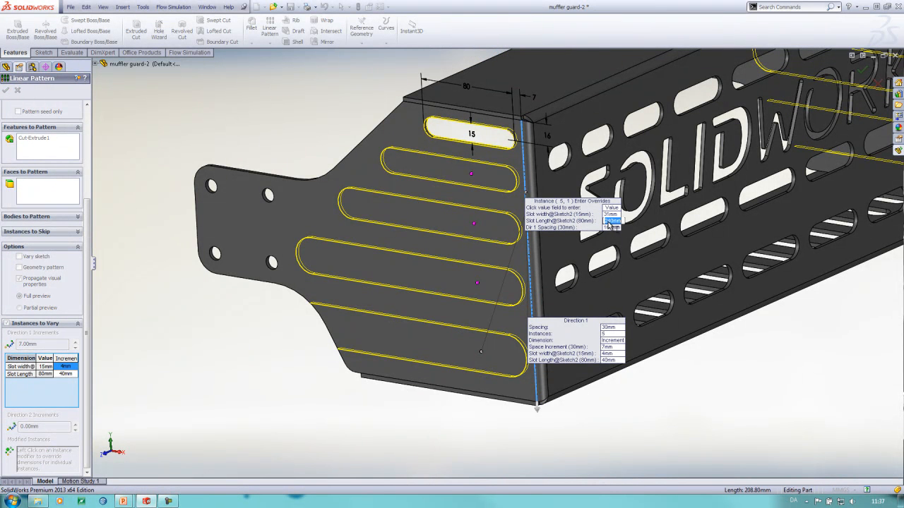
pyautogui.write('150')
pyautogui.press('Return')
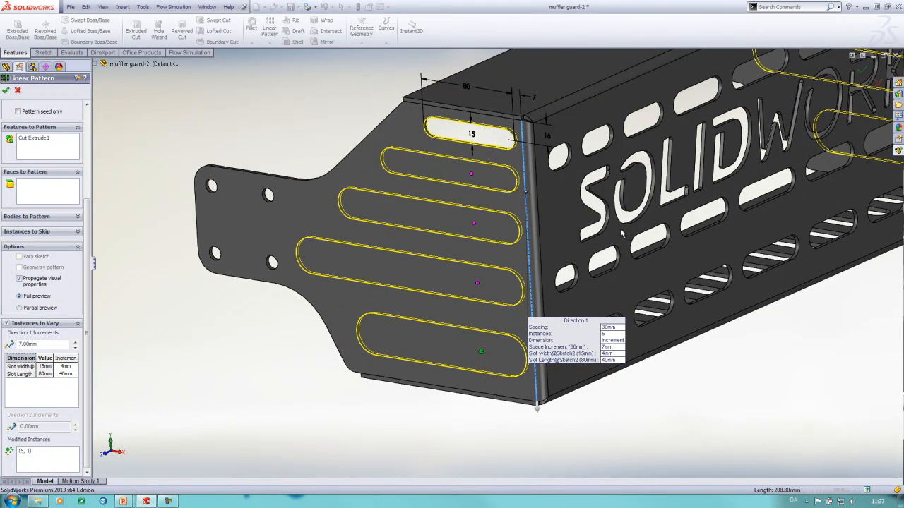
pyautogui.click(6, 91)
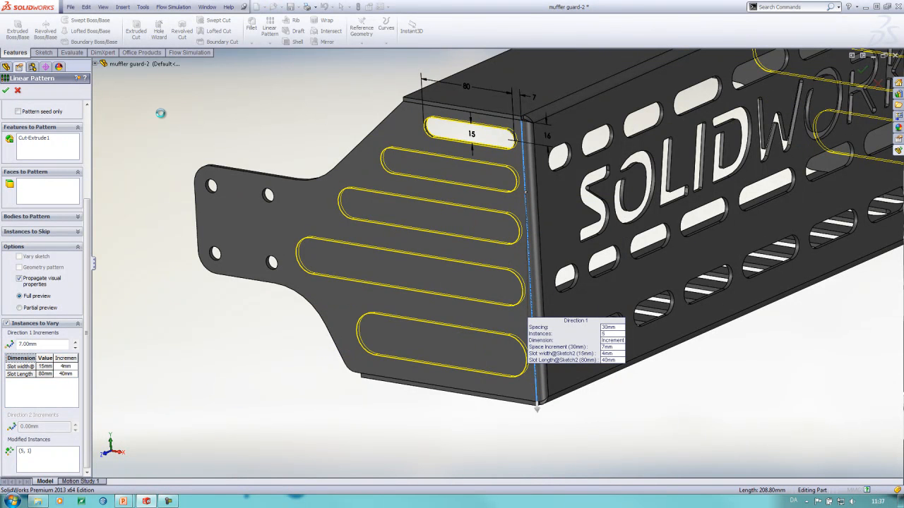
# Examine the completed varying slot pattern on the guard's side faces from several angles.
pyautogui.scroll(3, 149, 154)
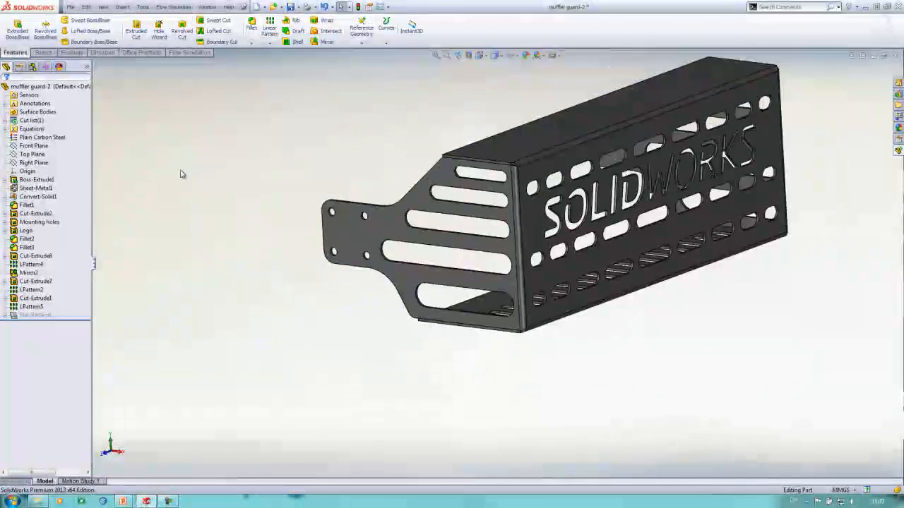
pyautogui.moveTo(149, 153); pyautogui.dragTo(257, 182, button='middle')
pyautogui.scroll(-3, 564, 229)
pyautogui.scroll(-2, 563, 228)
pyautogui.middleClick(565, 218)
pyautogui.moveTo(565, 218); pyautogui.dragTo(511, 293, button='middle')
pyautogui.scroll(4, 579, 209)
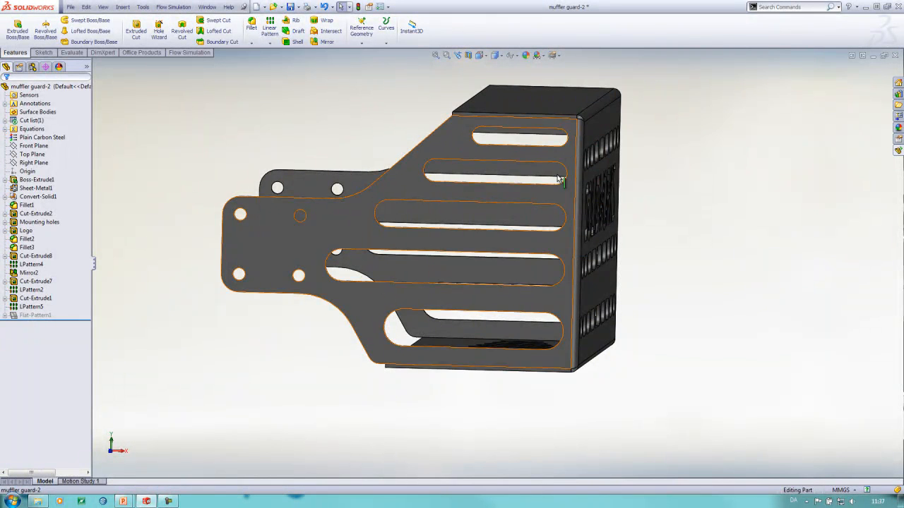